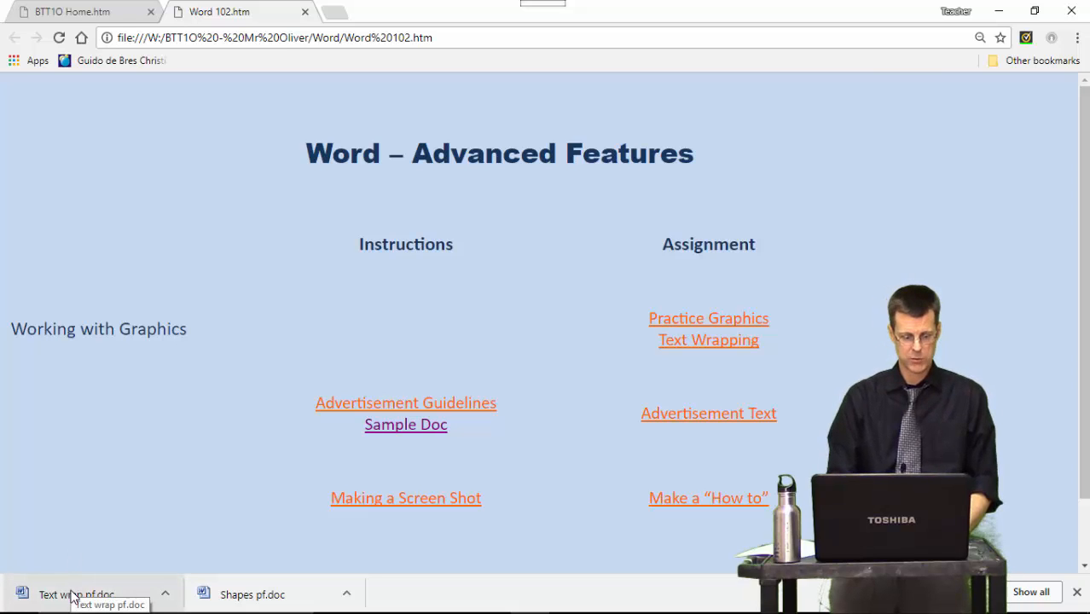
- Open the downloaded Text wrap pf practice document
left_click(75, 594)
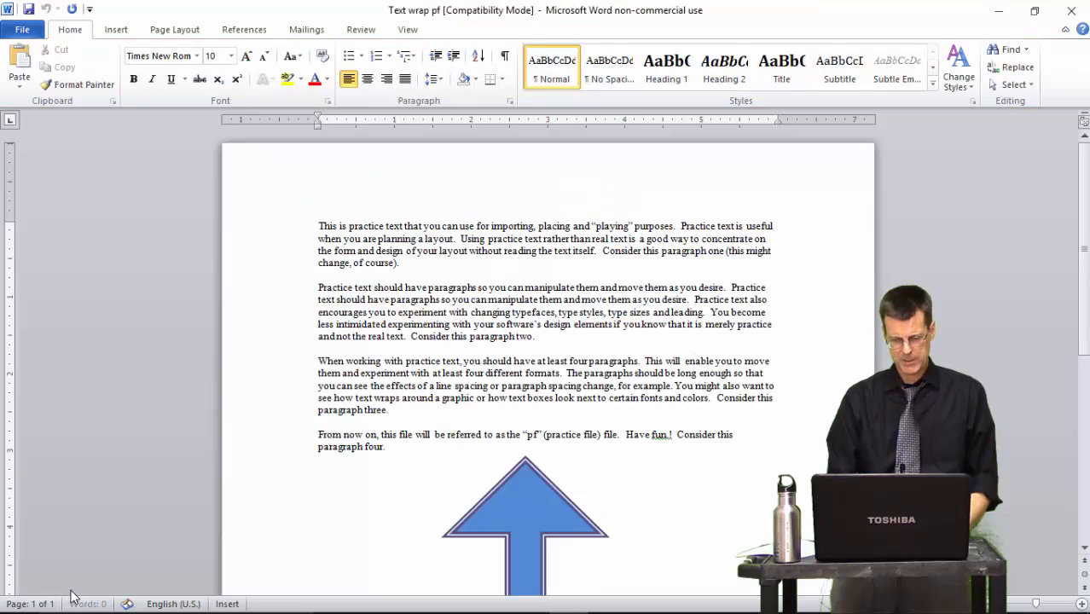
scroll(366, 425, "down", 1)
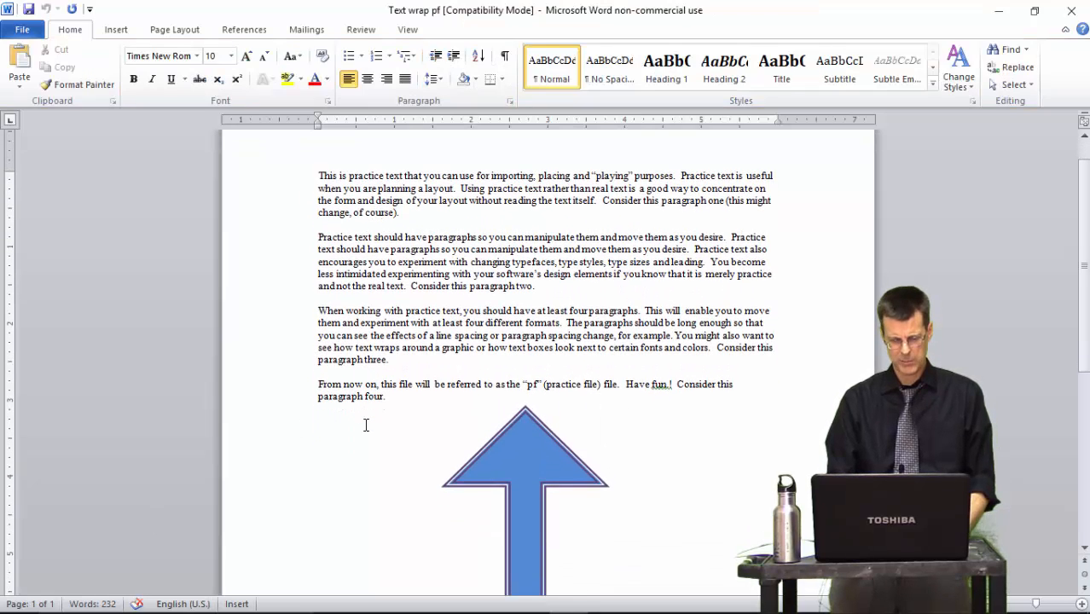
- Select the blue block arrow and lengthen its head using the yellow adjustment handle
left_click(514, 452)
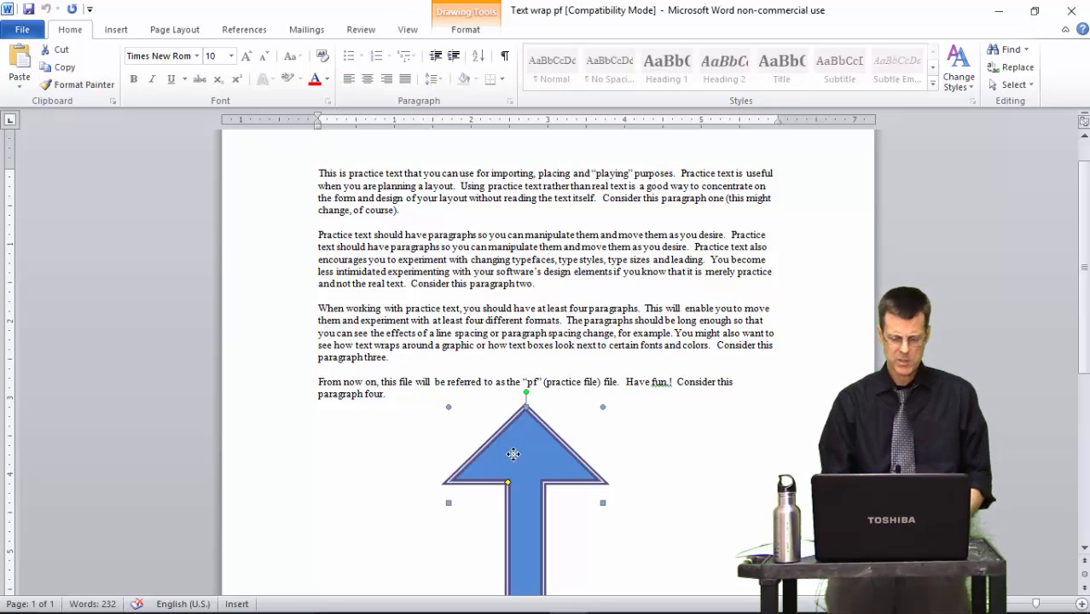
scroll(512, 452, "down", 2)
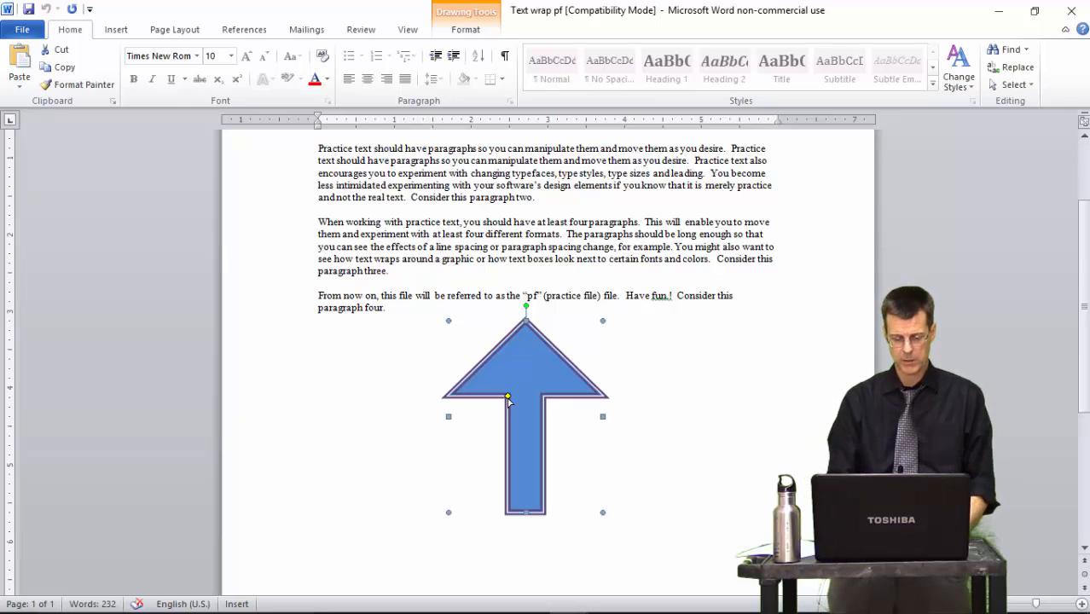
left_click_drag(507, 398, 499, 434)
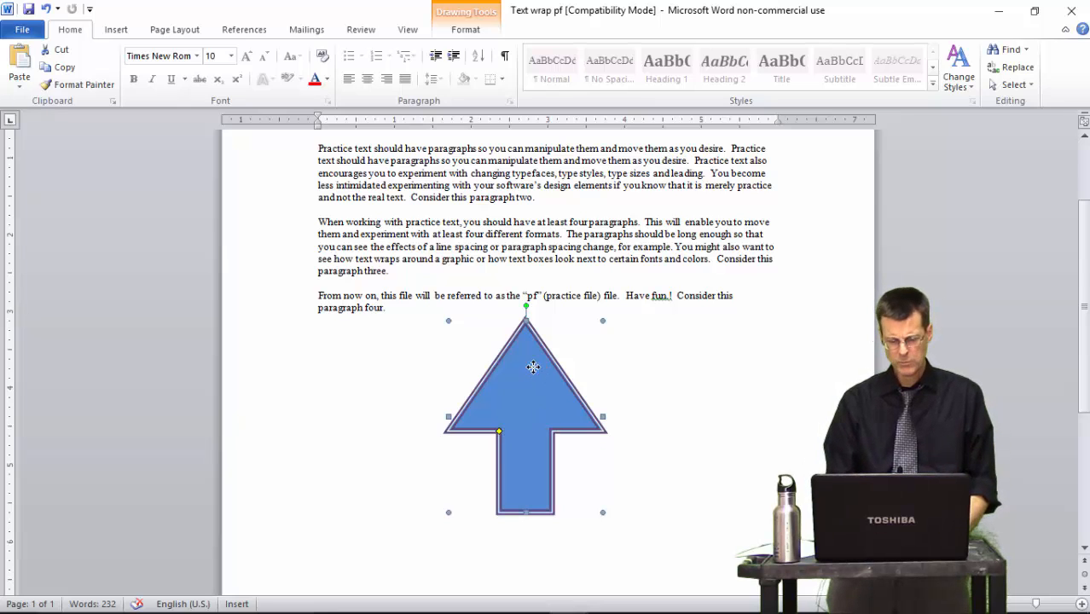
- Move the arrow up so it sits over paragraphs two and three of the practice text
left_click_drag(533, 367, 519, 199)
scroll(530, 237, "up", 3)
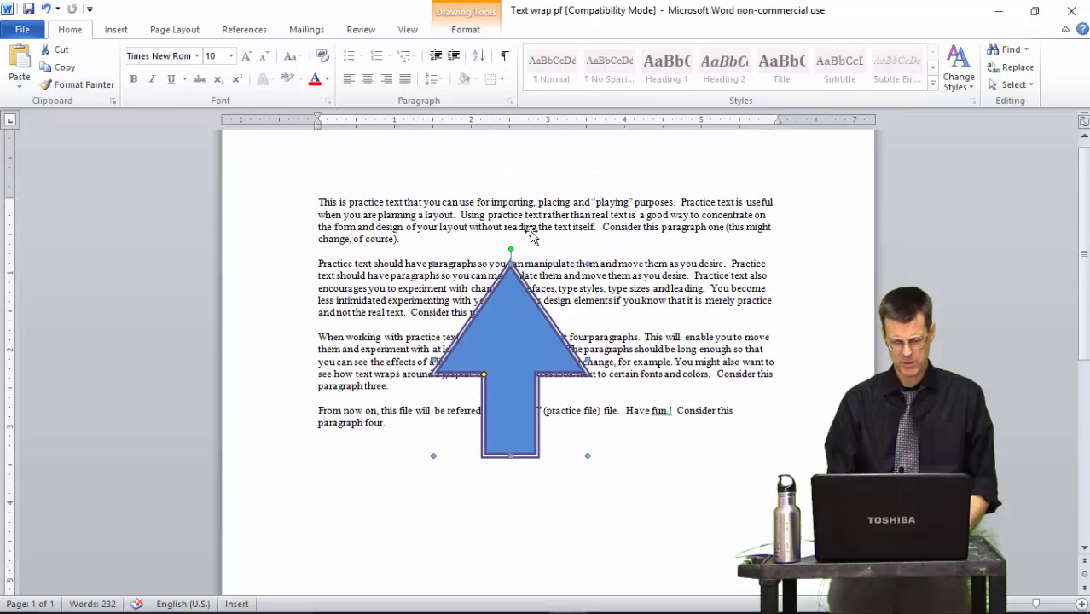
left_click_drag(500, 356, 509, 284)
key("Down")
key("Down")
key("Down")
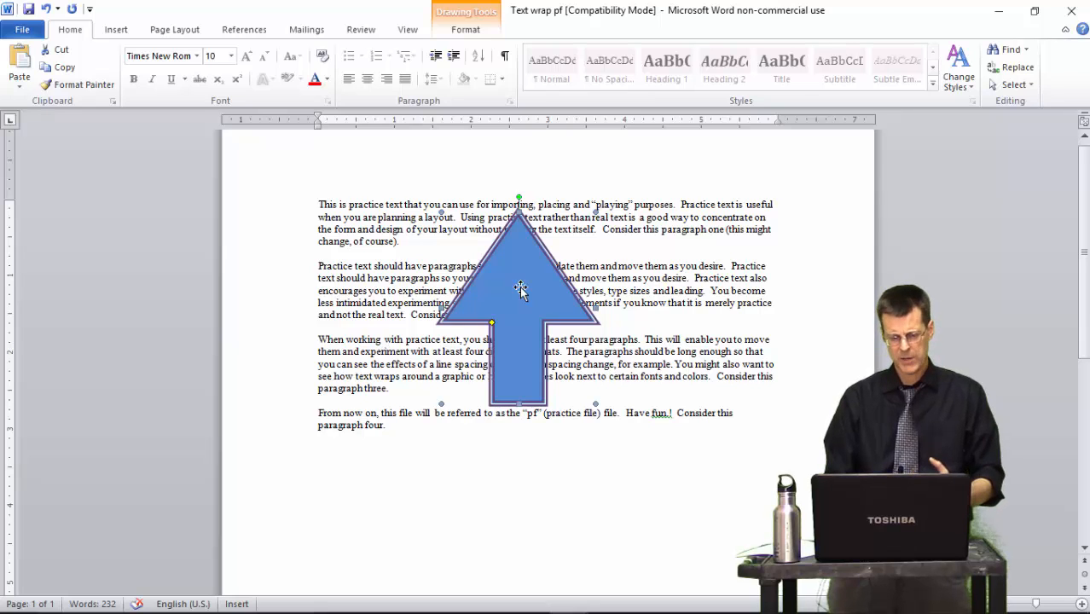
- Set the arrow's wrapping style to Square in the Format AutoShape layout options
left_click(465, 34)
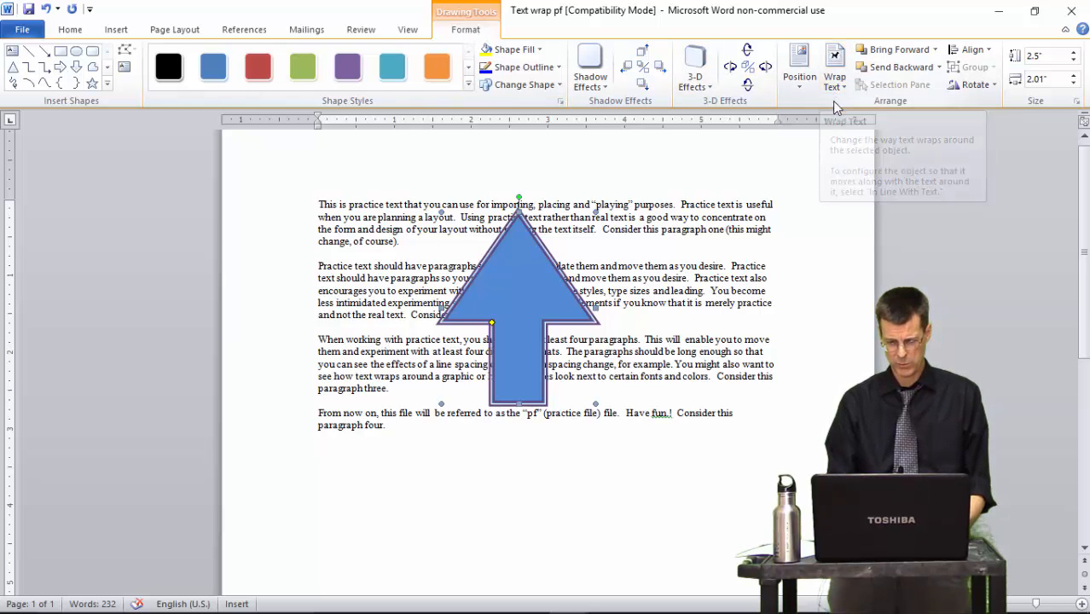
right_click(524, 308)
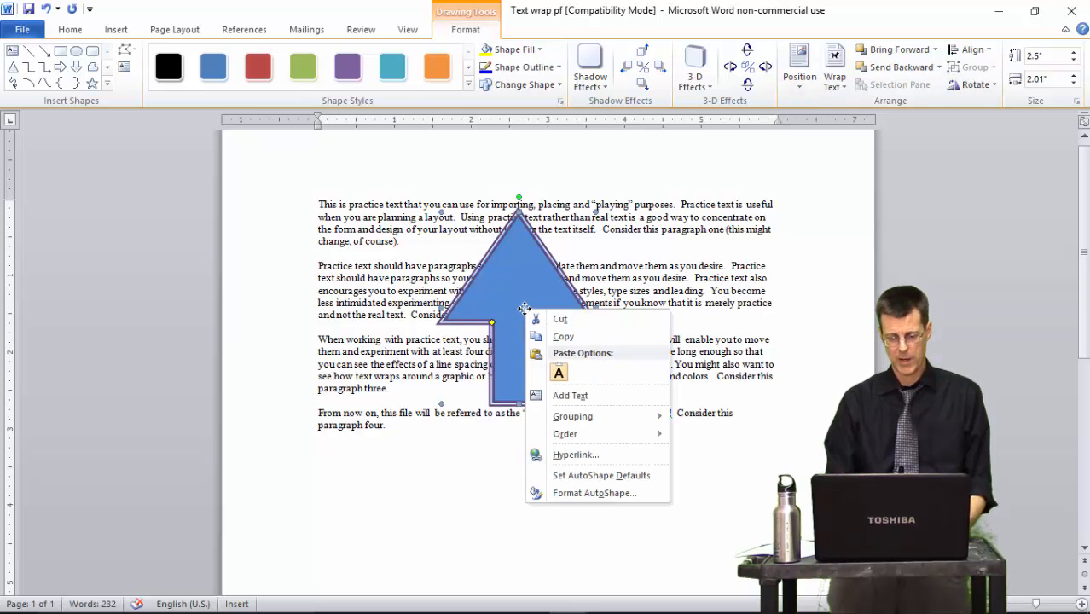
left_click(597, 493)
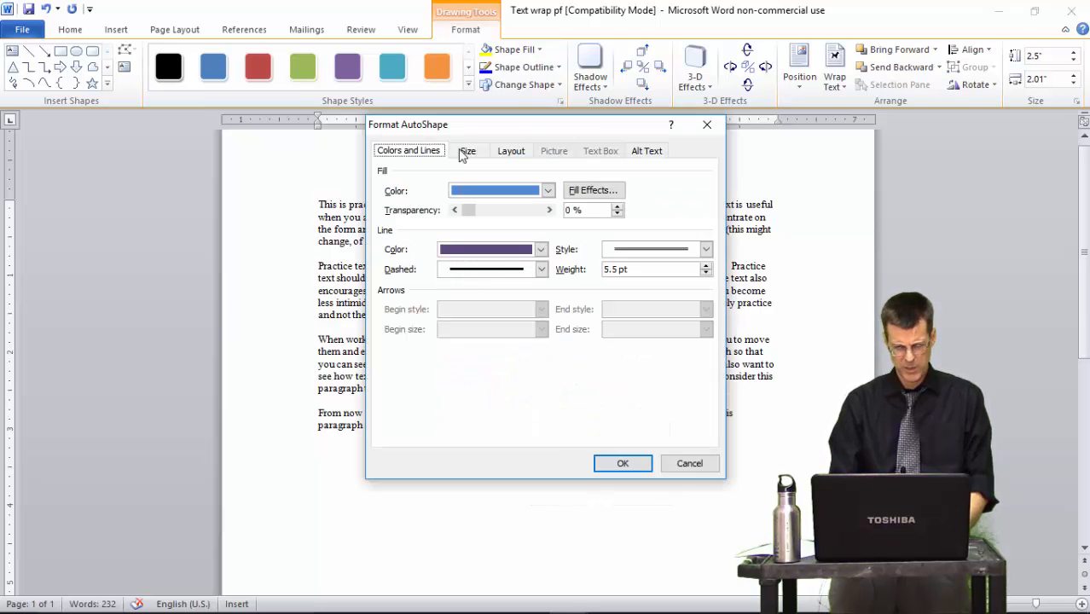
left_click(510, 152)
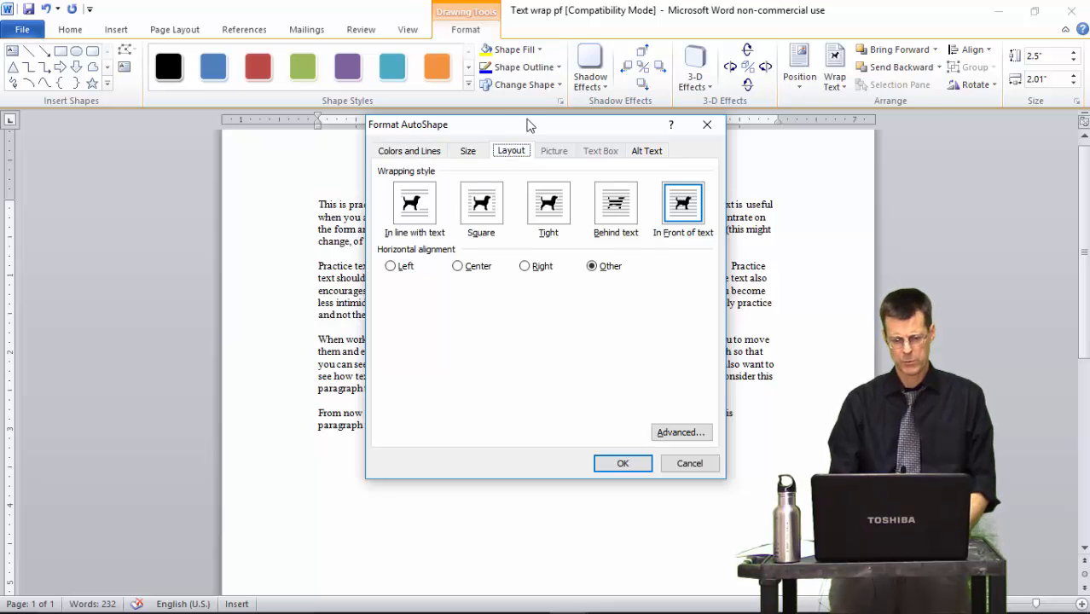
left_click_drag(541, 128, 874, 138)
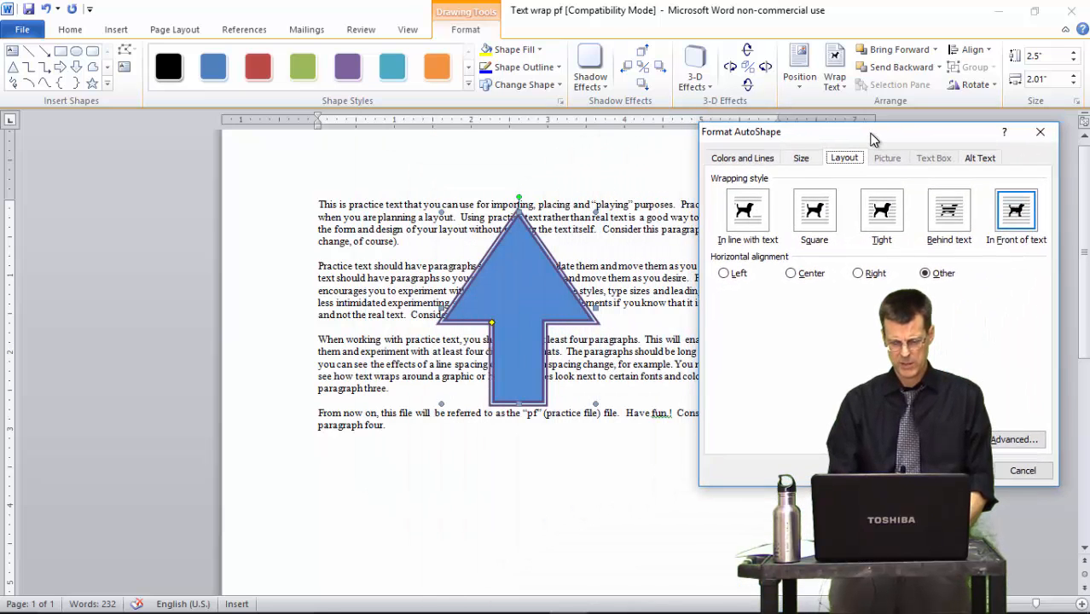
left_click(824, 224)
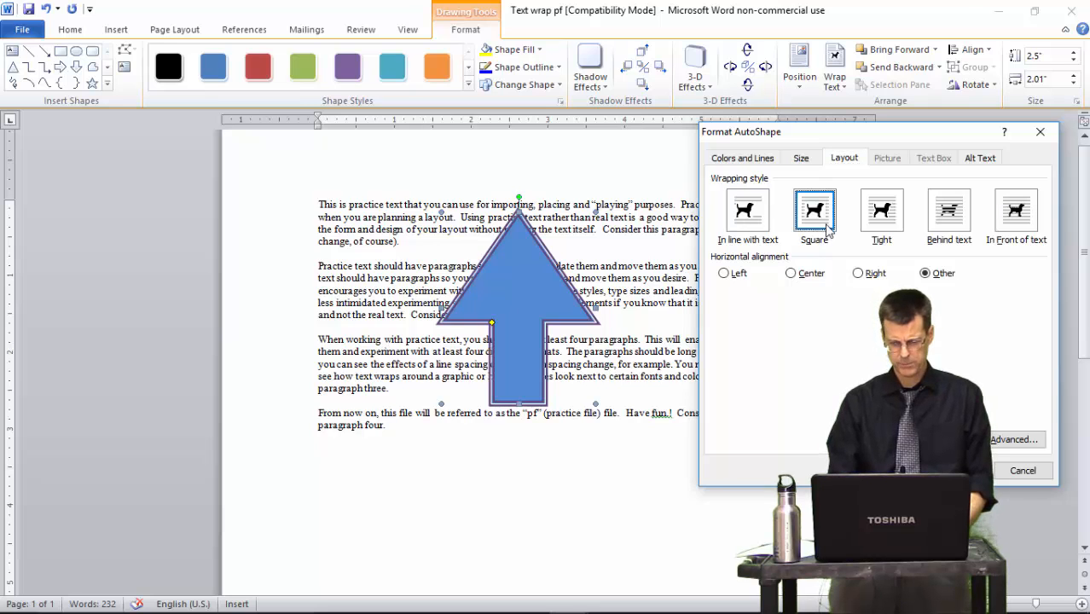
left_click(960, 471)
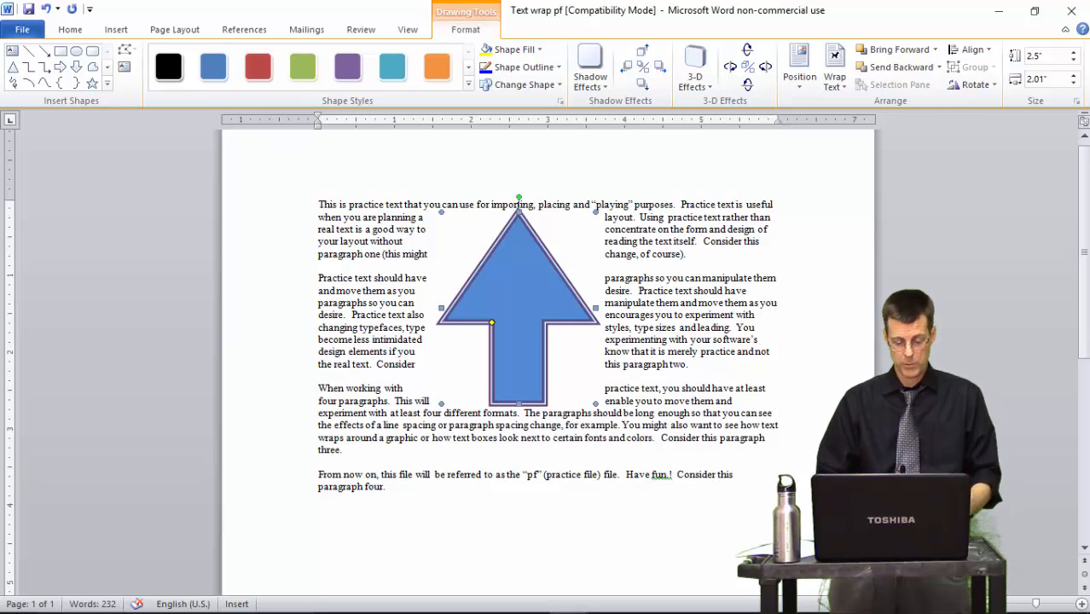
- Nudge the arrow slightly down within paragraphs two and three
key("Down")
key("Down")
key("Down")
key("Down")
key("Down")
key("Down")
key("Down")
key("Down")
key("Down")
key("Down")
key("Down")
key("Down")
key("Down")
key("Down")
key("Down")
key("Down")
key("Down")
key("Down")
key("Down")
key("Down")
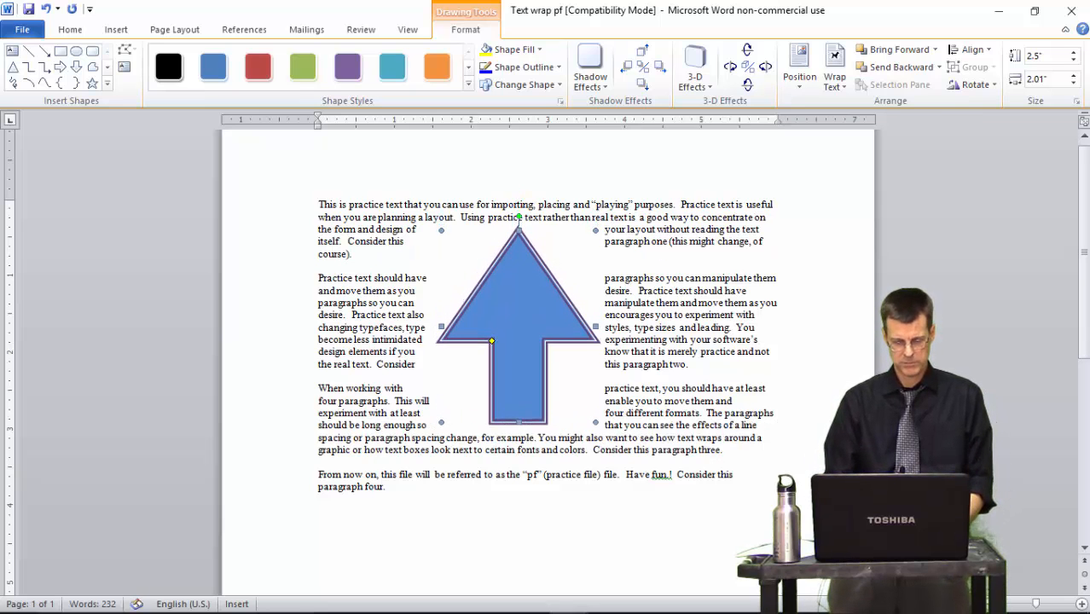
key("Down")
key("Down")
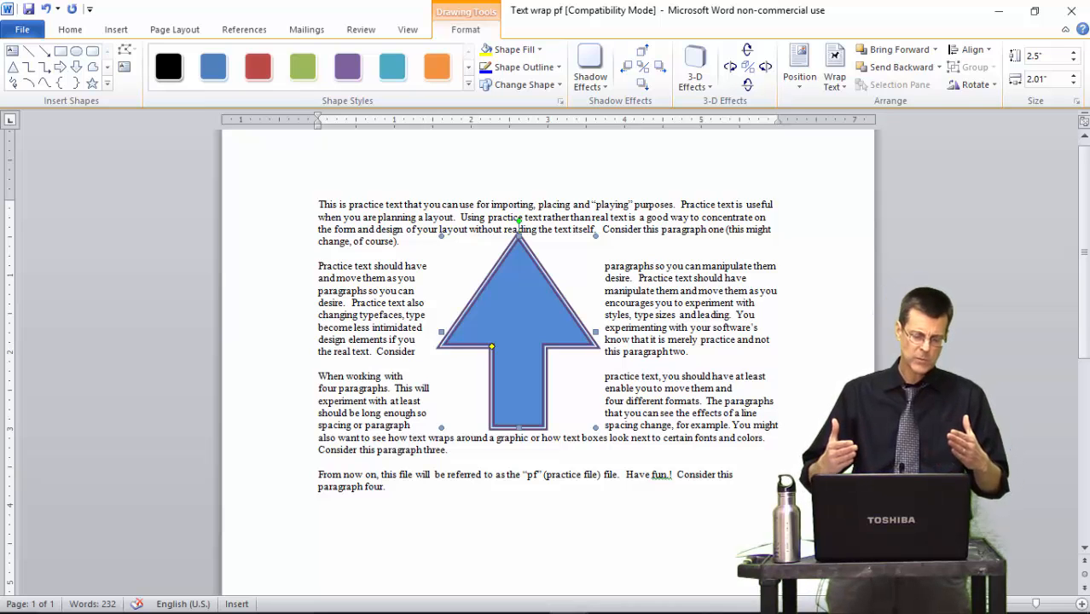
- Apply Tight text wrapping to the arrow and nudge it sideways through the surrounding text
left_click(839, 85)
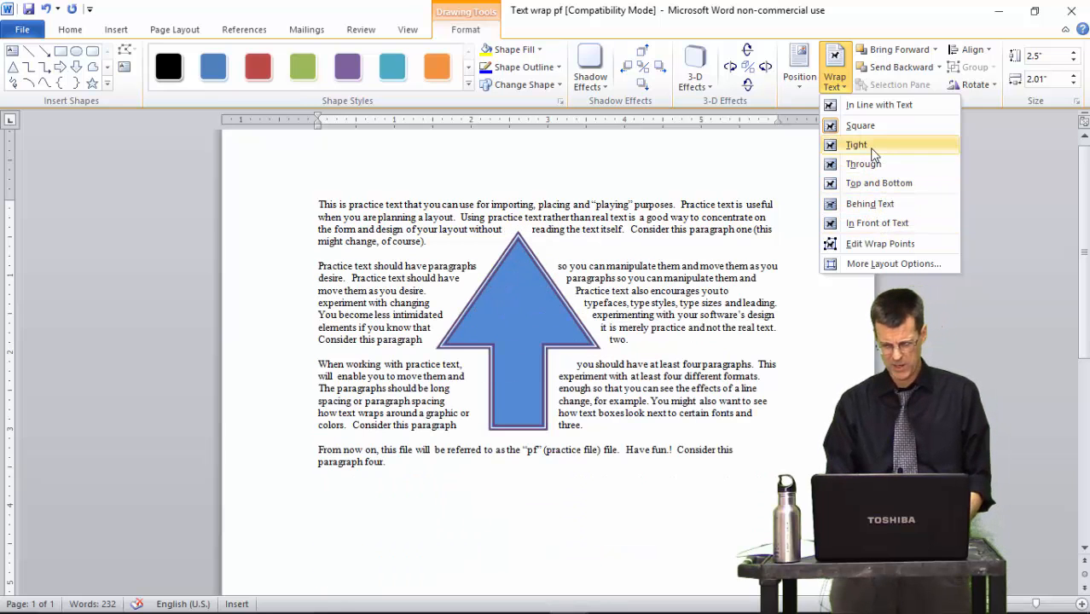
left_click(871, 147)
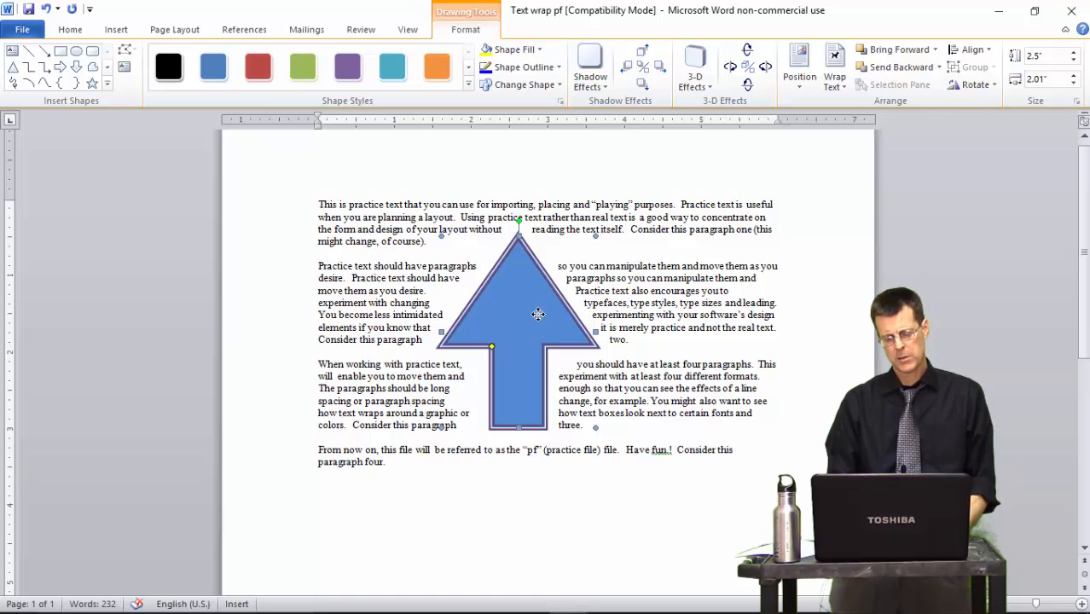
key("Right")
key("Right")
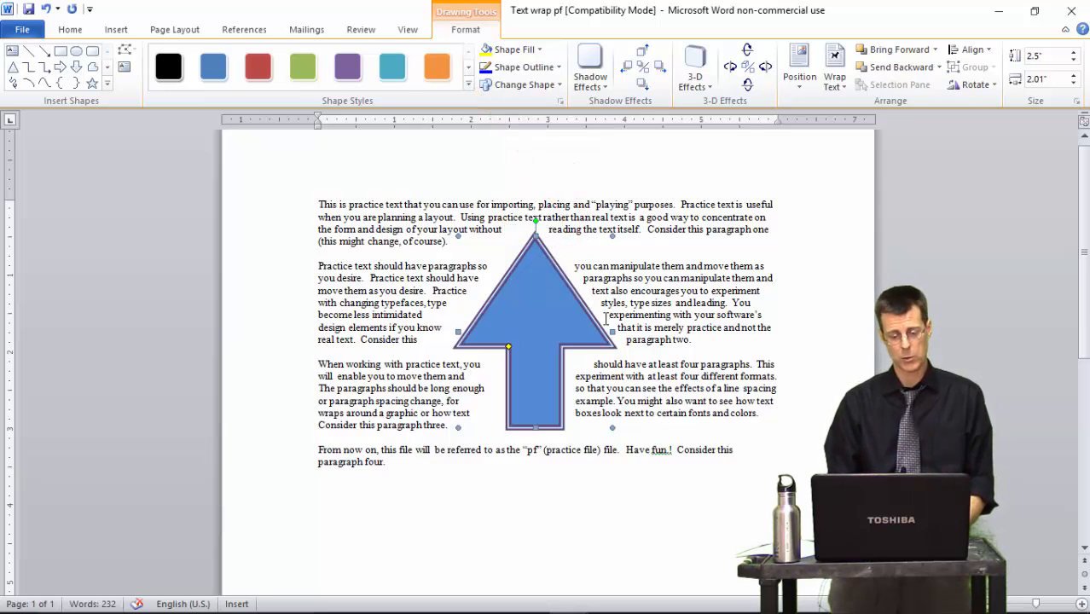
key("Left")
key("Left")
key("Left")
key("Left")
key("Left")
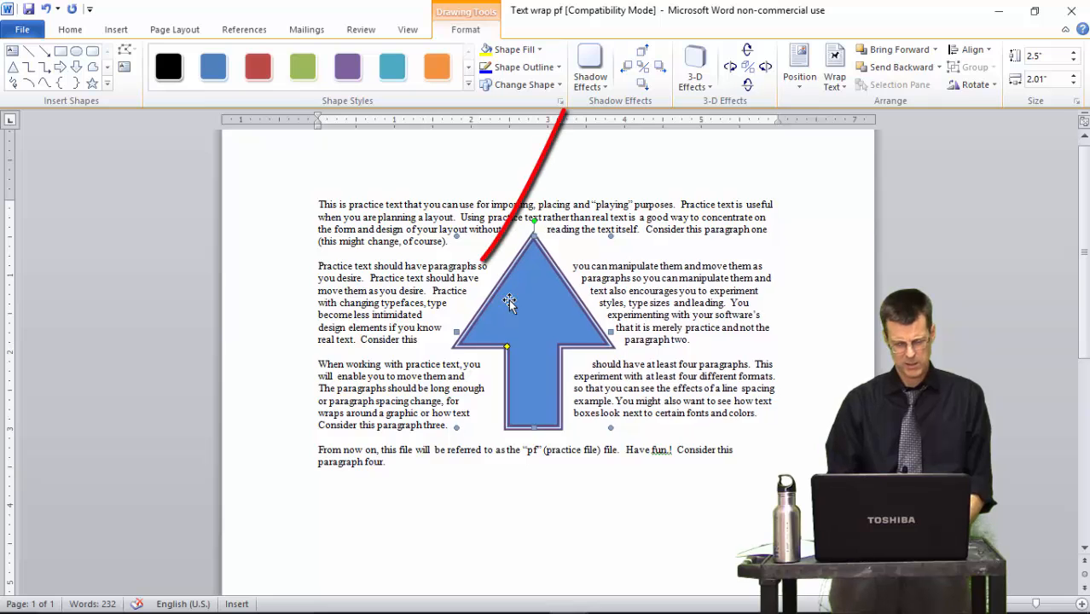
key("Left")
key("Left")
key("Left")
key("Left")
key("Left")
key("Left")
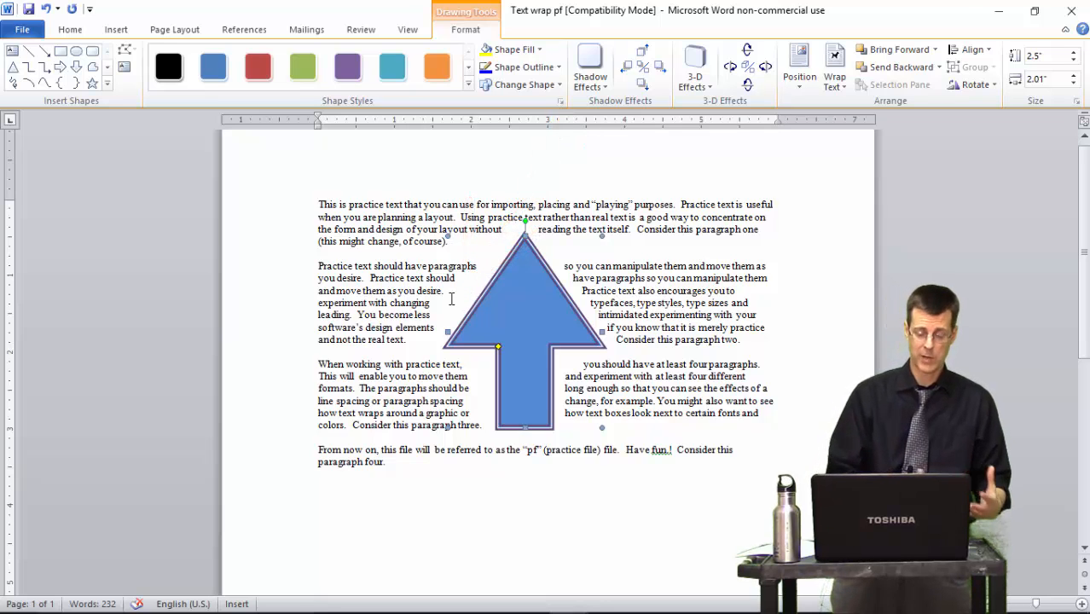
- Justify paragraph two beside the arrow after trying centred and right alignment
left_click(378, 296)
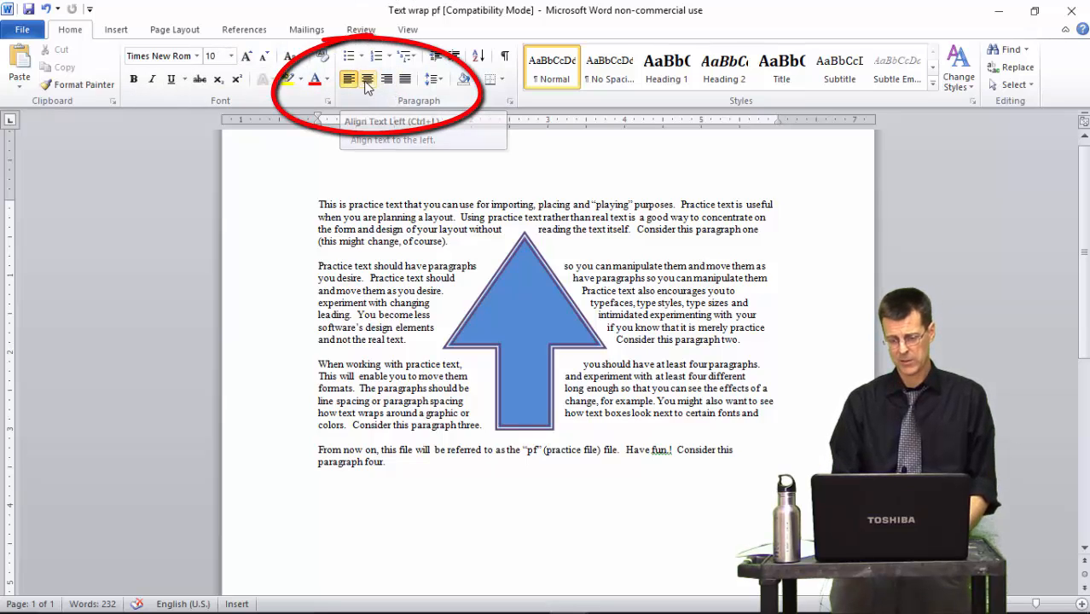
left_click(367, 80)
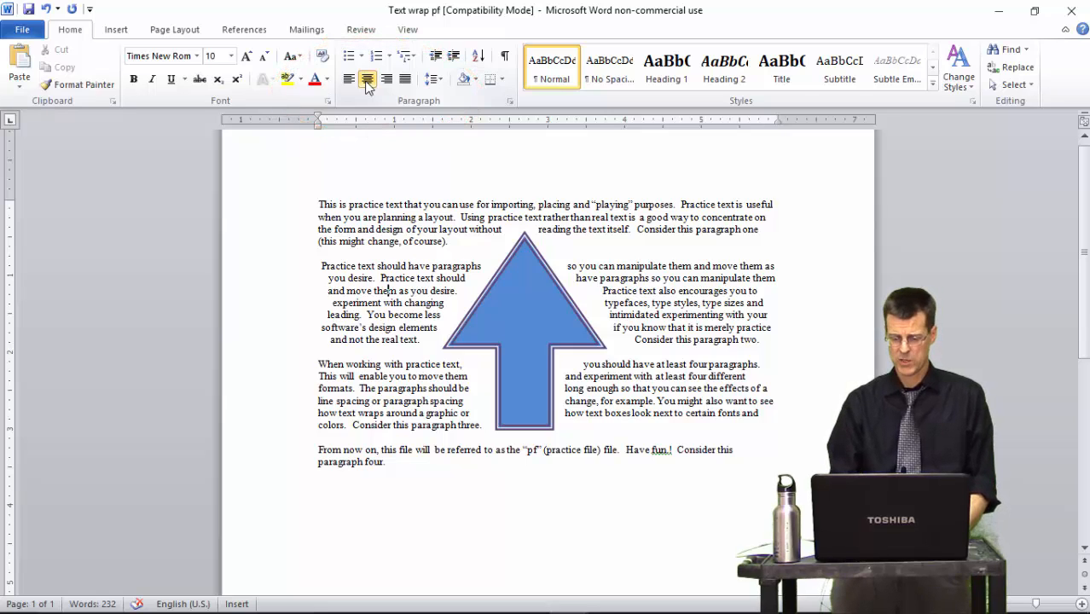
left_click(387, 79)
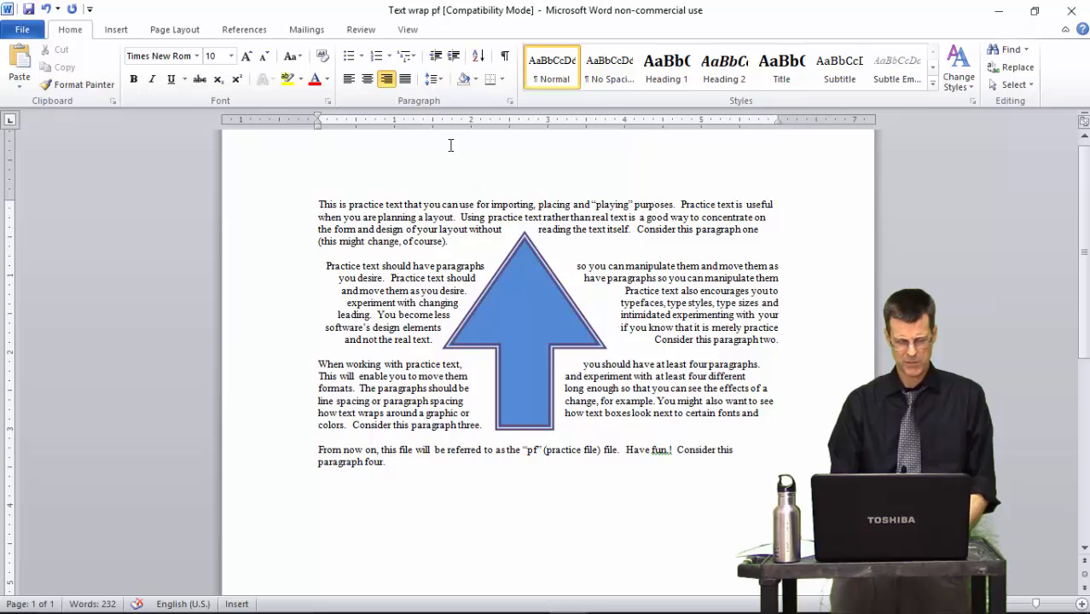
left_click(406, 79)
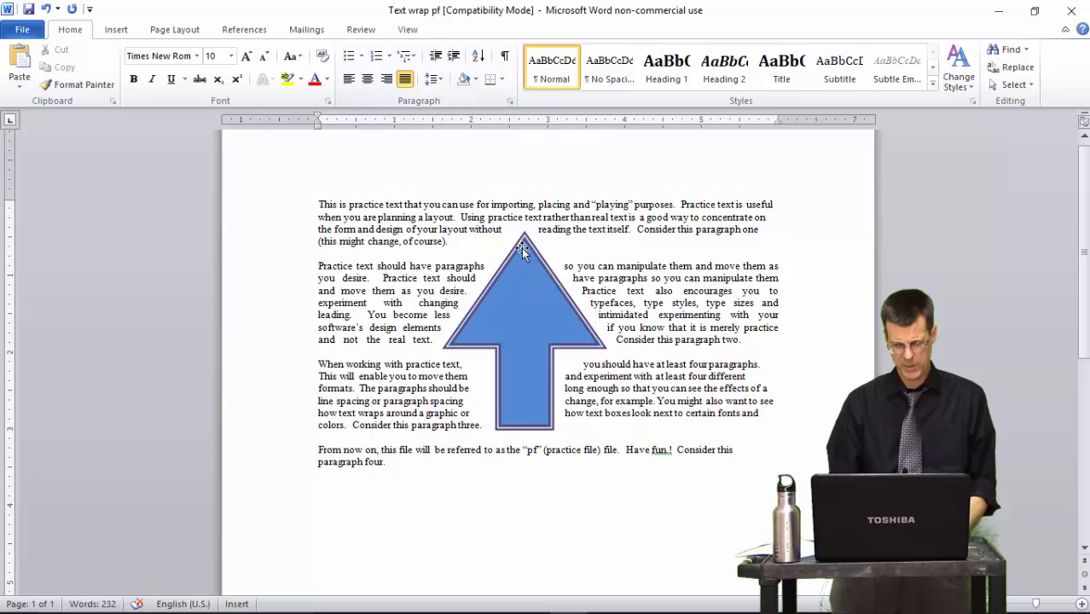
- Nudge the arrow to the right through the justified paragraphs
left_click(528, 277)
key("Right")
key("Right")
key("Right")
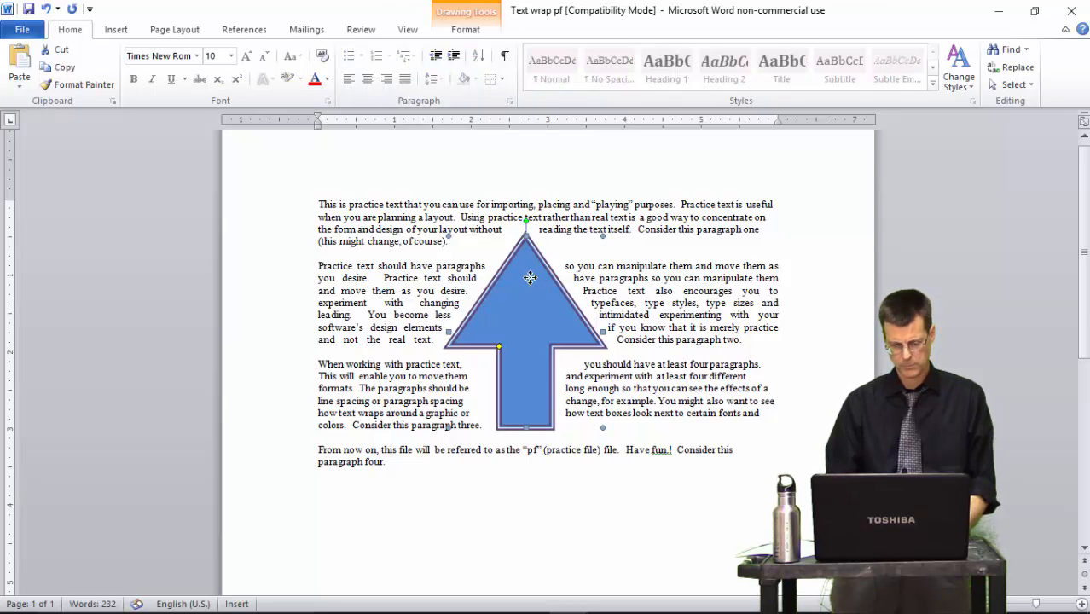
key("Right")
key("Right")
key("Right")
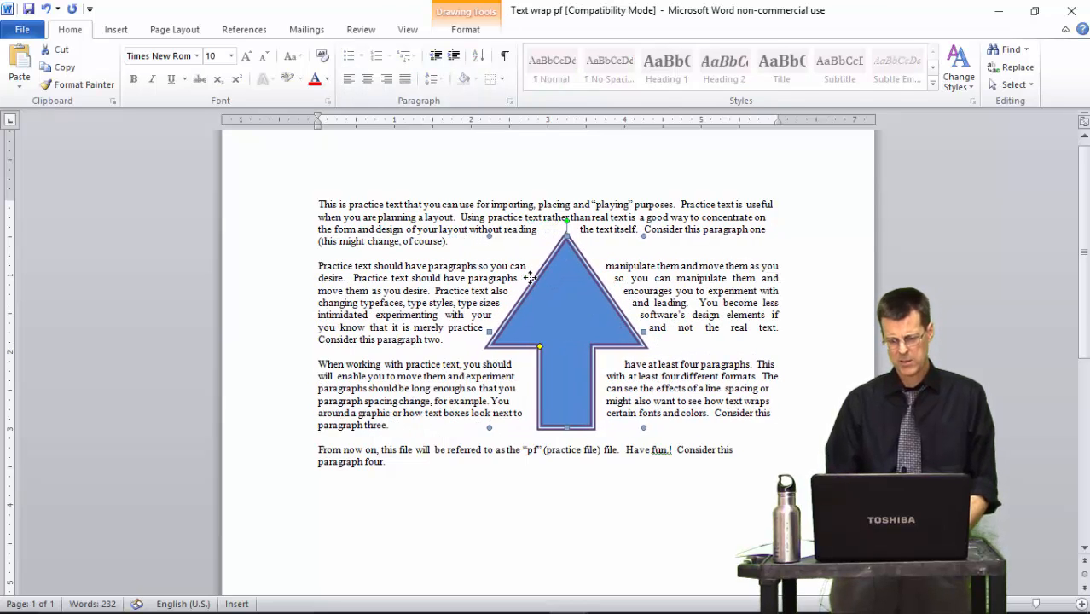
key("Right")
key("Right")
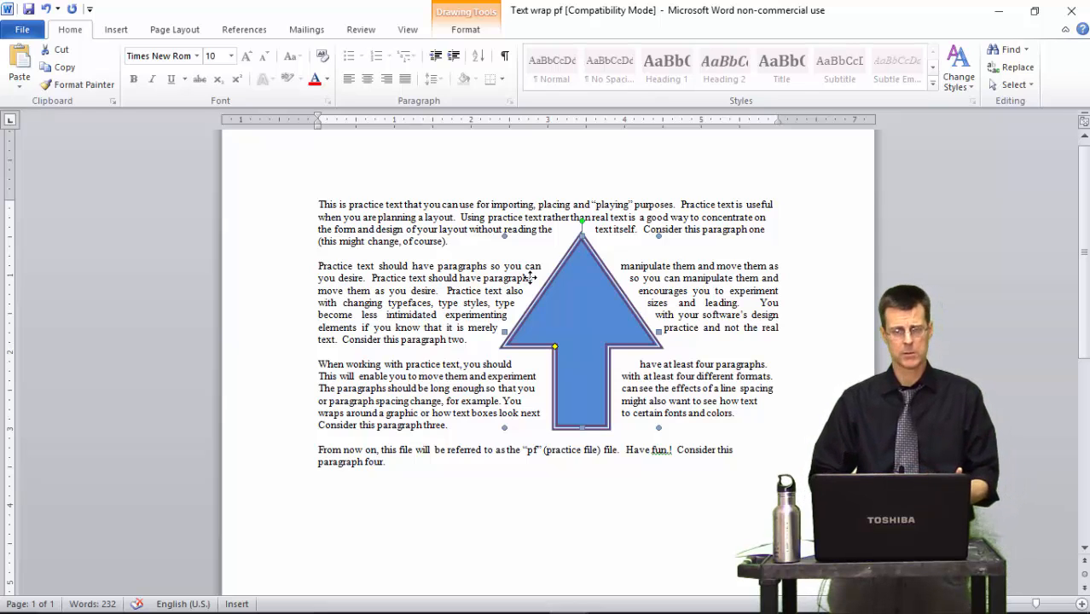
- Switch to the Shapes pf document and browse its shapes
mouse_move(452, 611)
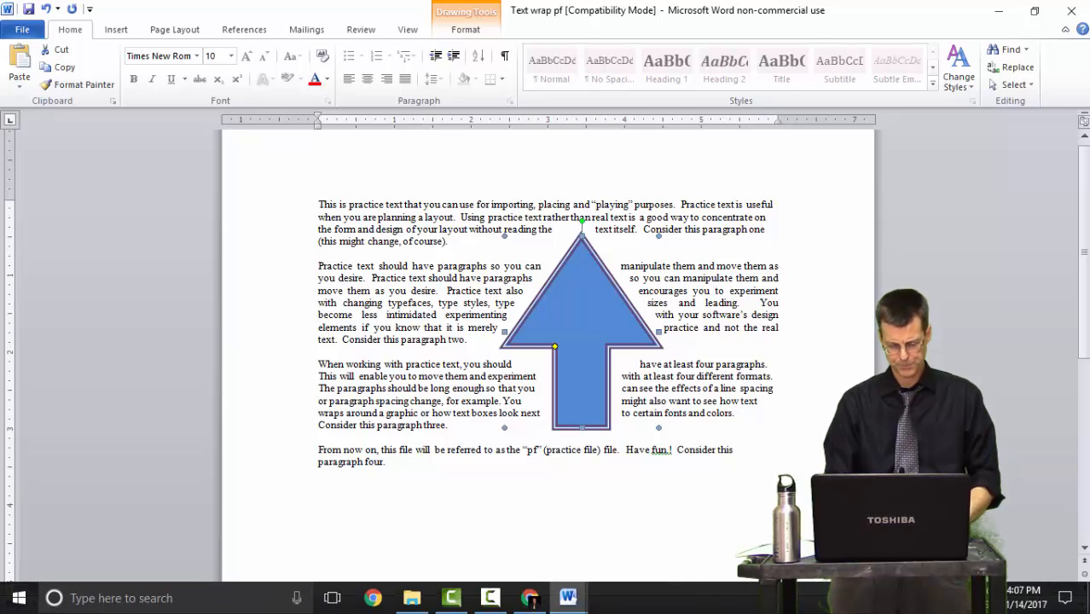
mouse_move(569, 603)
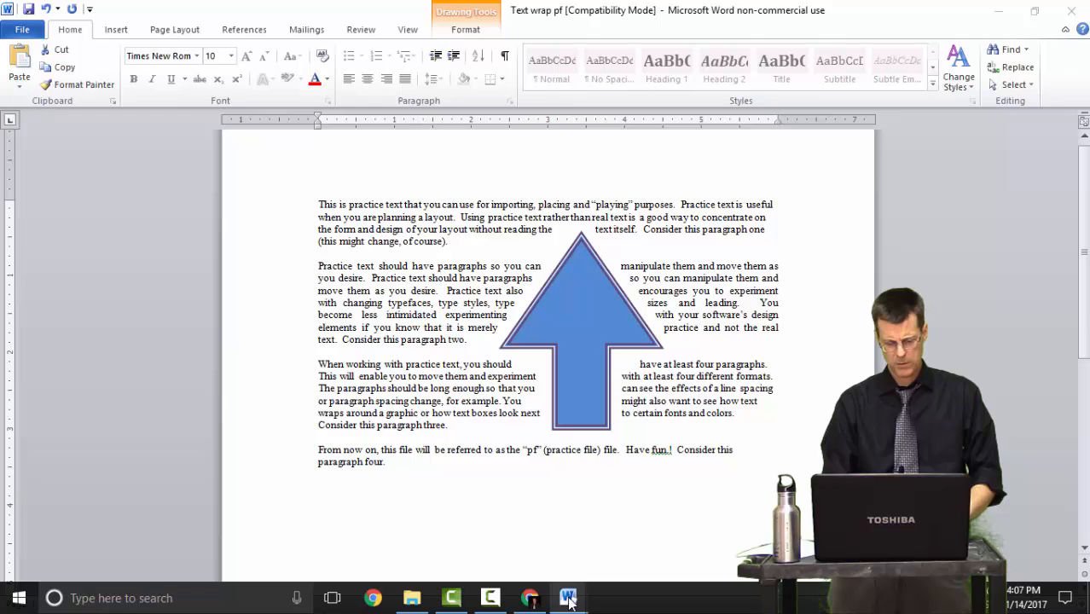
left_click(475, 550)
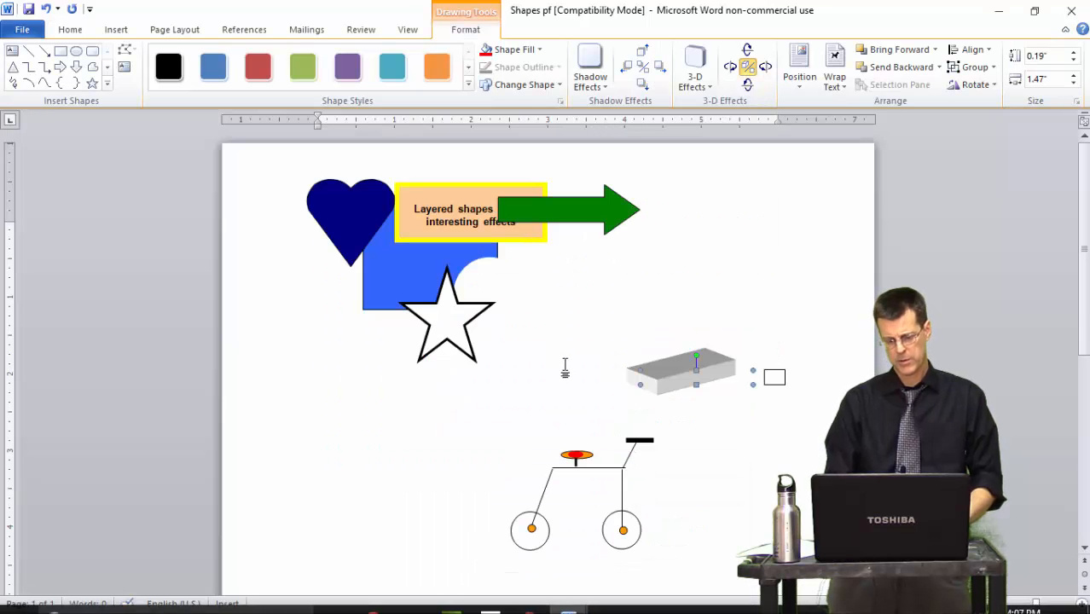
scroll(565, 368, "down", 1)
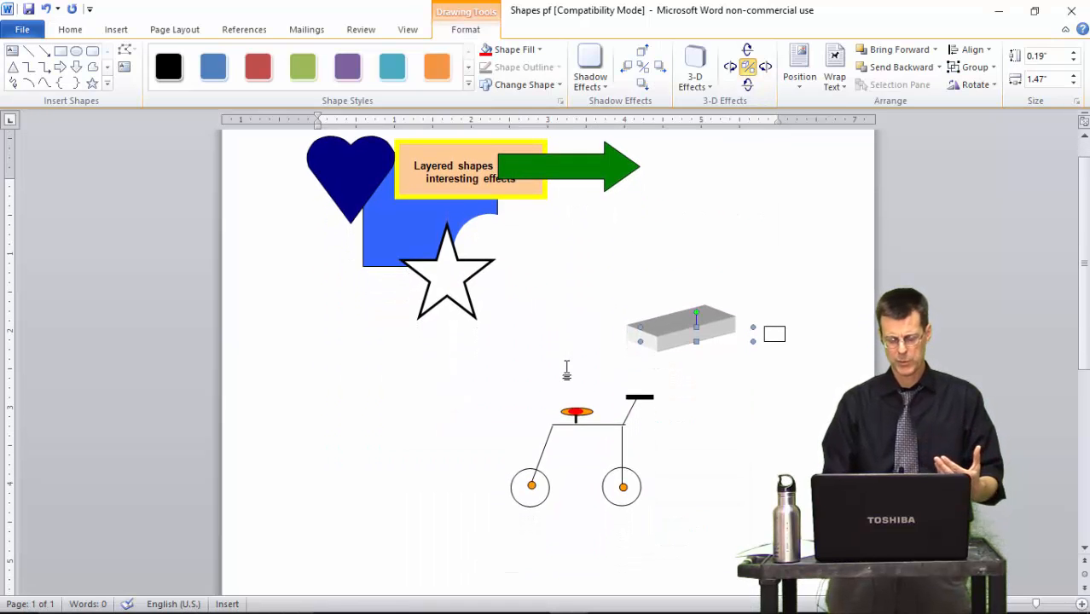
scroll(566, 371, "up", 1)
scroll(566, 370, "down", 3)
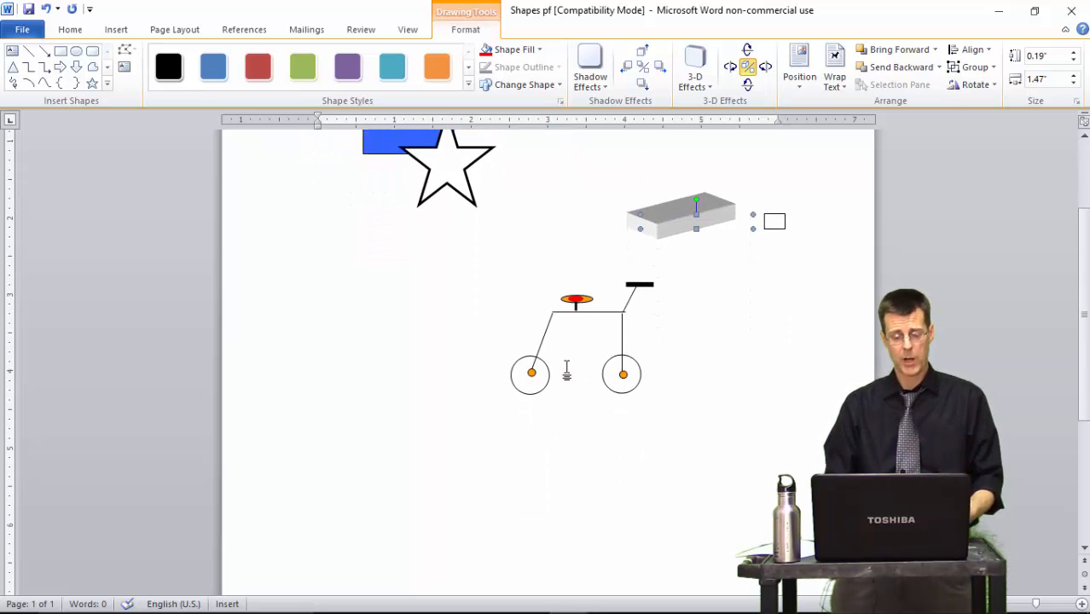
scroll(566, 367, "down", 1)
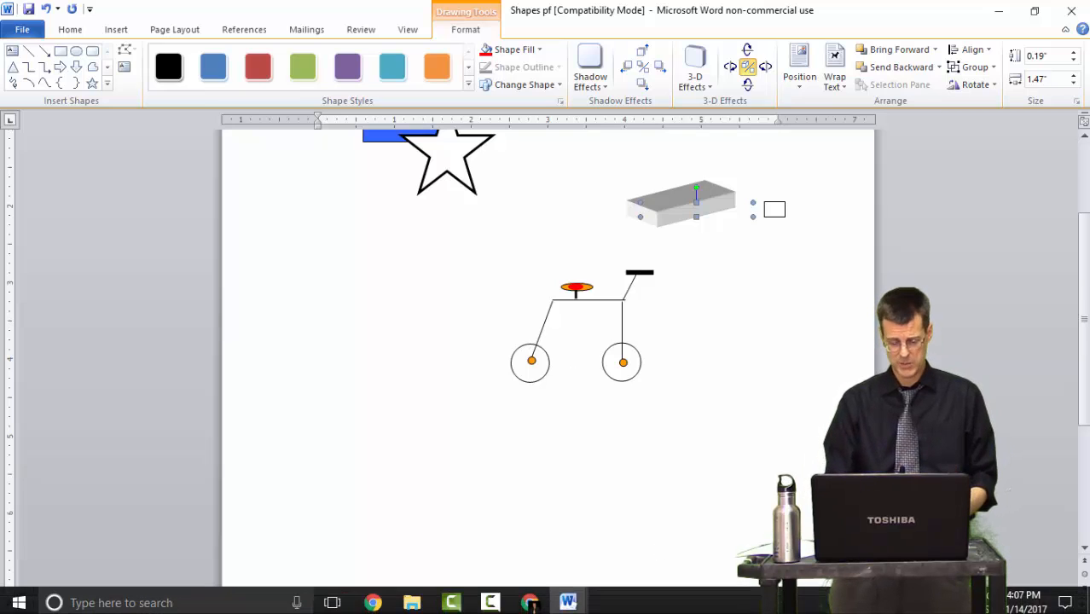
- Return to the Text wrap pf document window
left_click(570, 599)
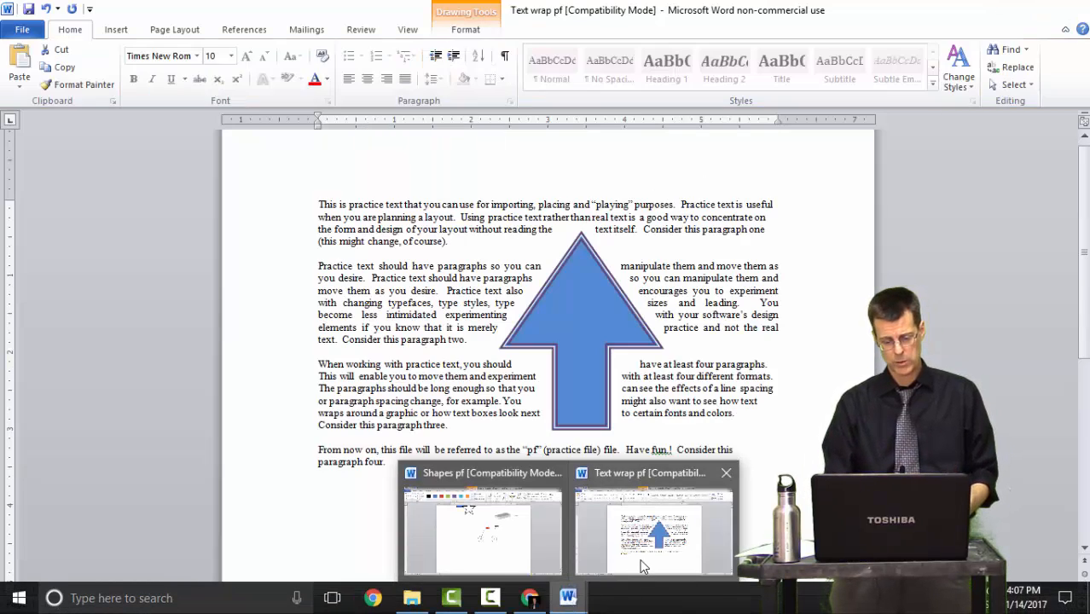
left_click(653, 529)
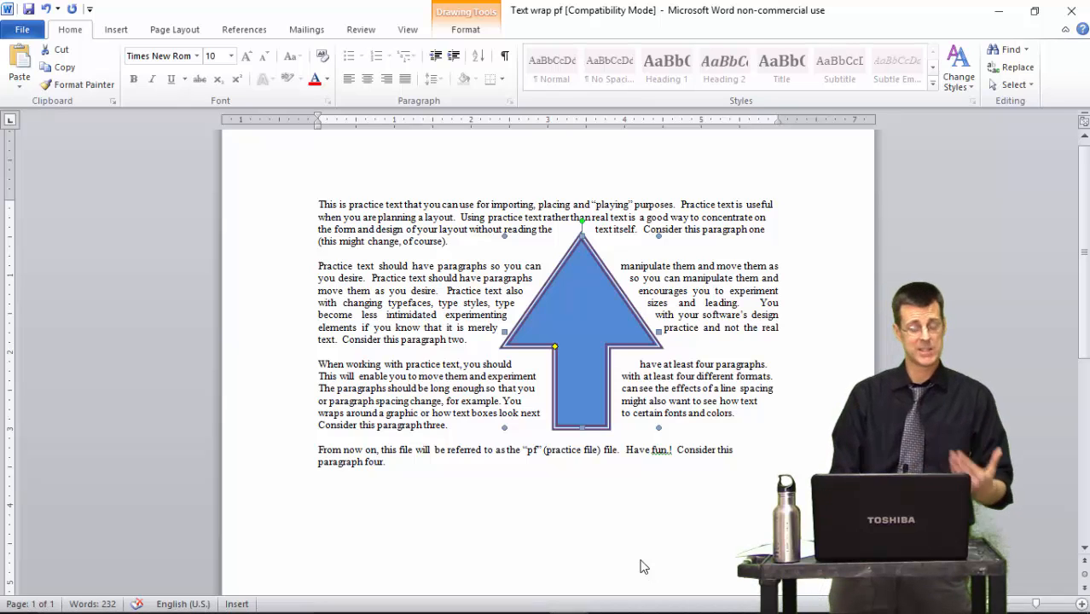